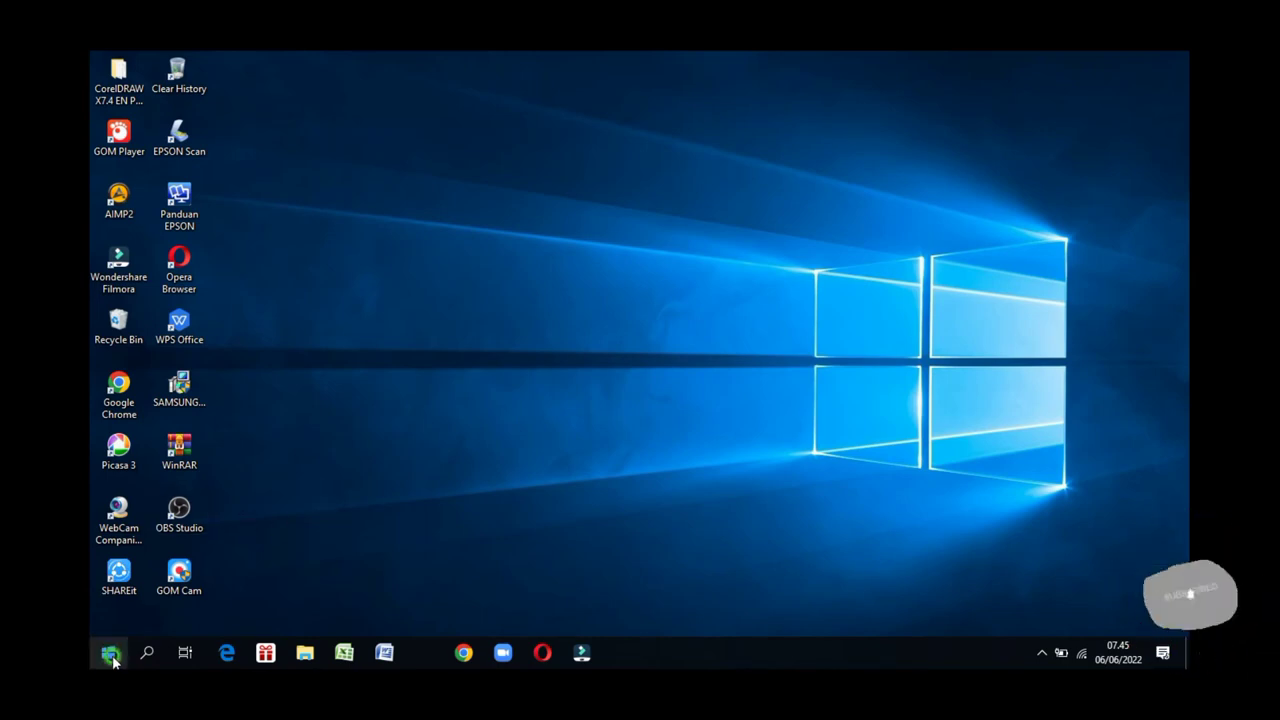
# - Open the Windows Start menu to find Adobe Photoshop CS5.1
pyautogui.click(110, 654)
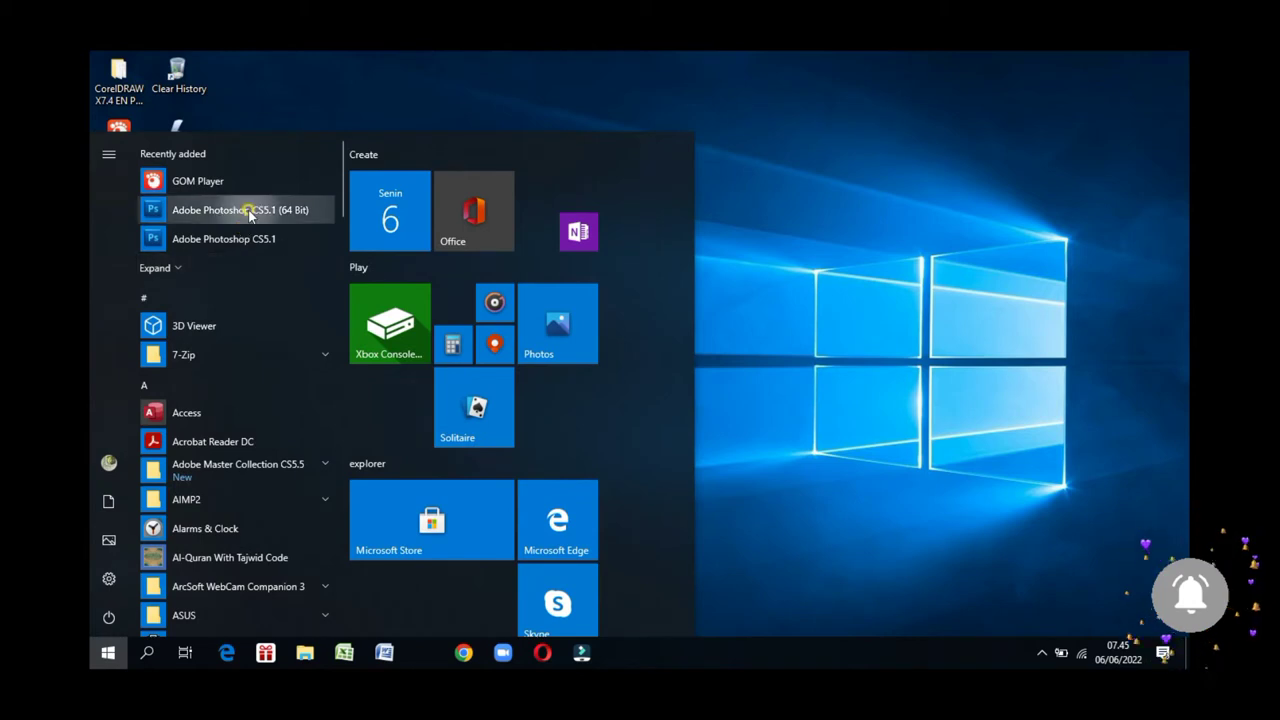
# - Launch Adobe Photoshop CS5.1 (64 Bit) from the Recently added list
pyautogui.click(251, 209)
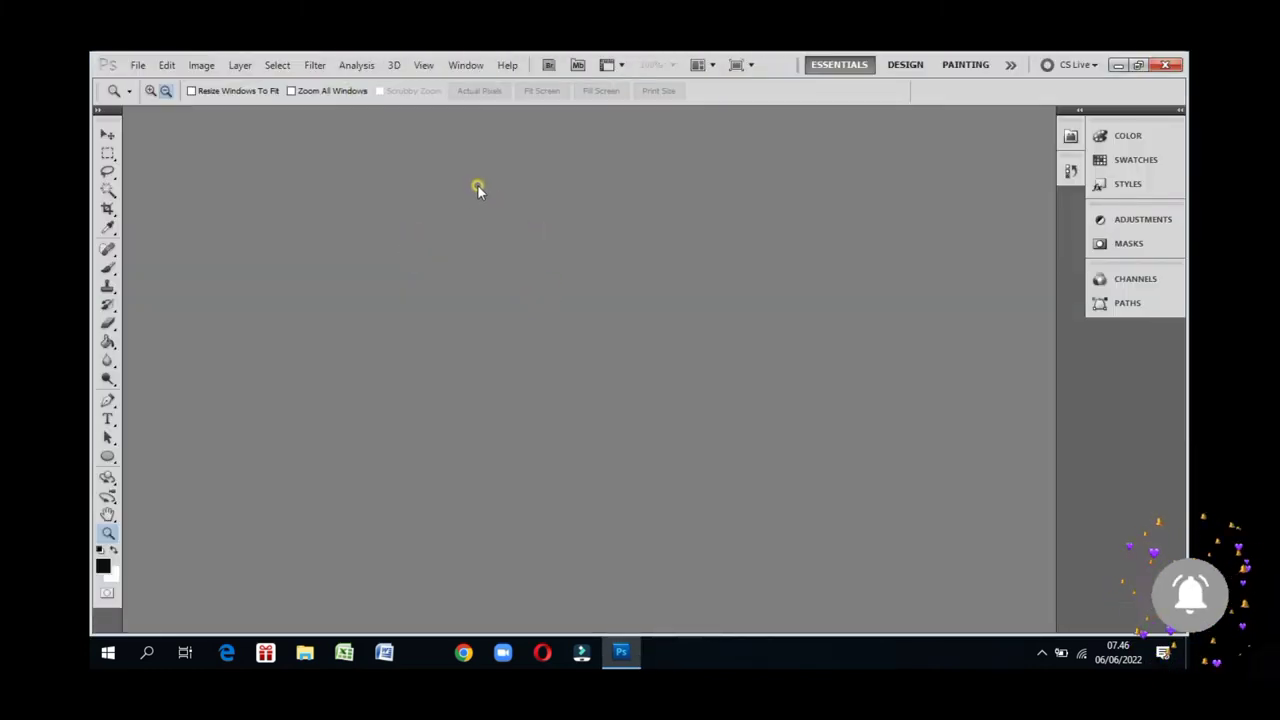
# - Open the forest photo gambar08.png from the DATA_GAMBAR folder
pyautogui.click(136, 68)
pyautogui.click(157, 98)
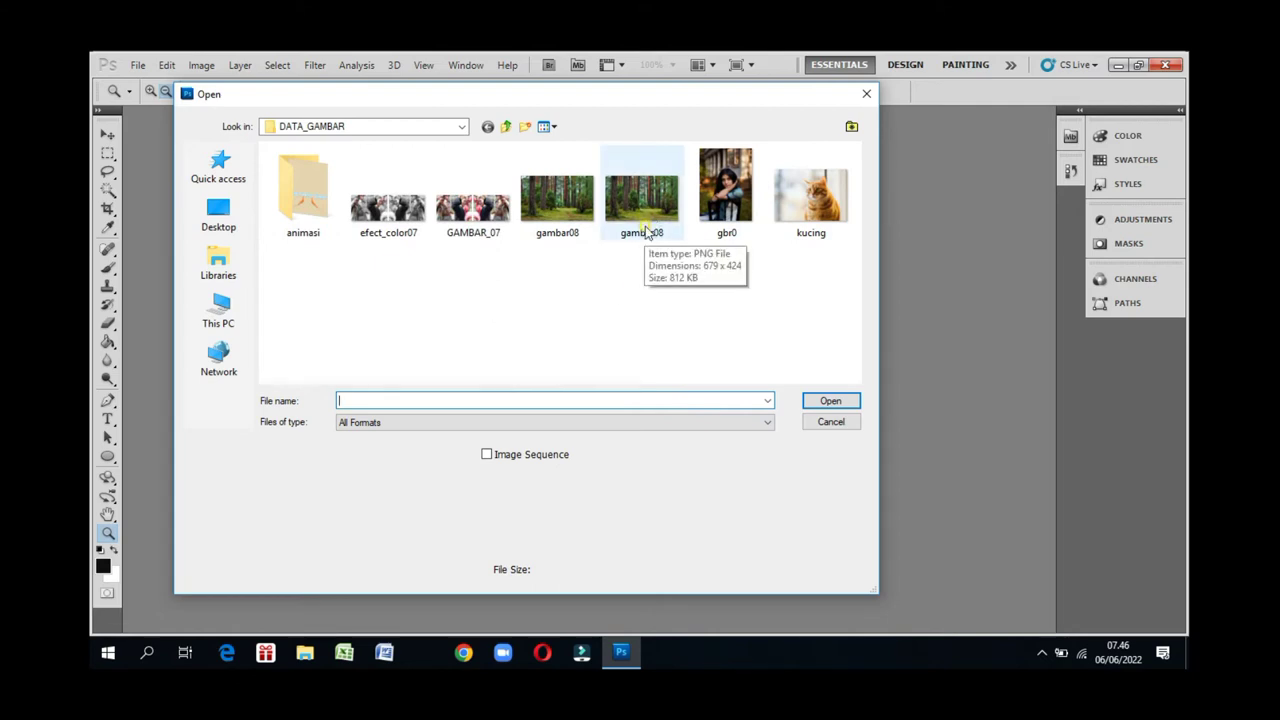
pyautogui.click(645, 231)
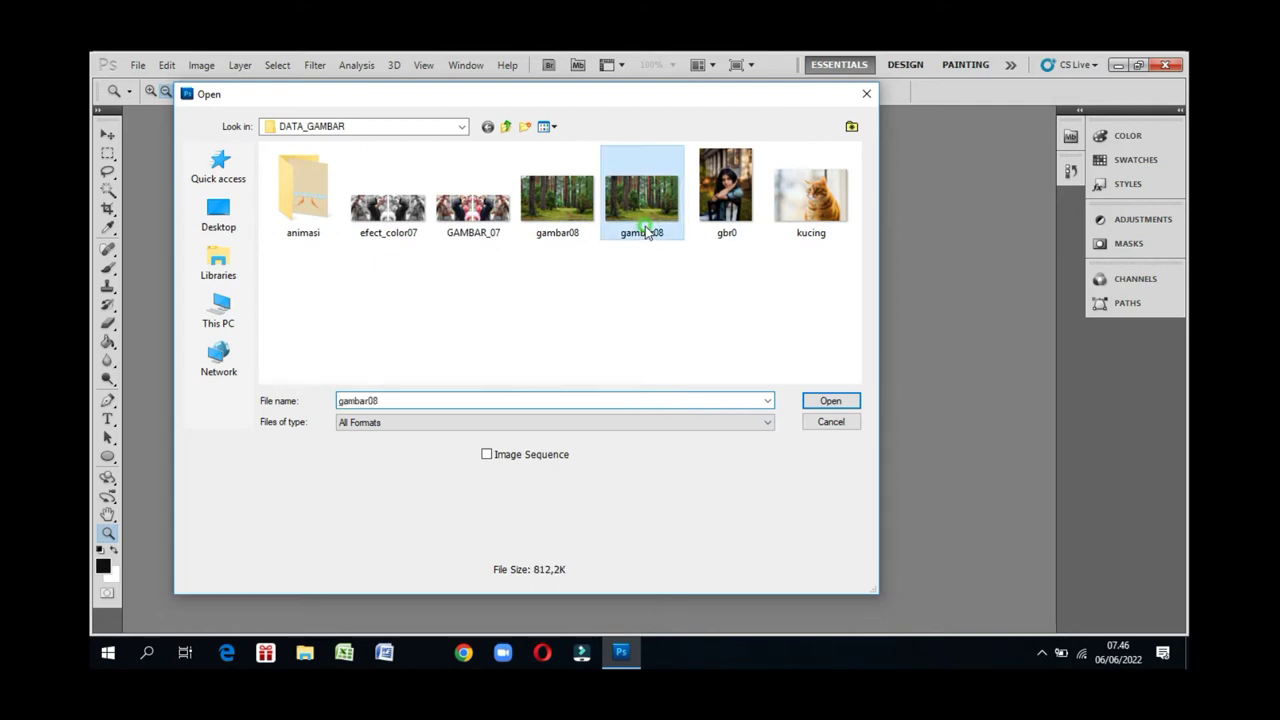
pyautogui.click(833, 401)
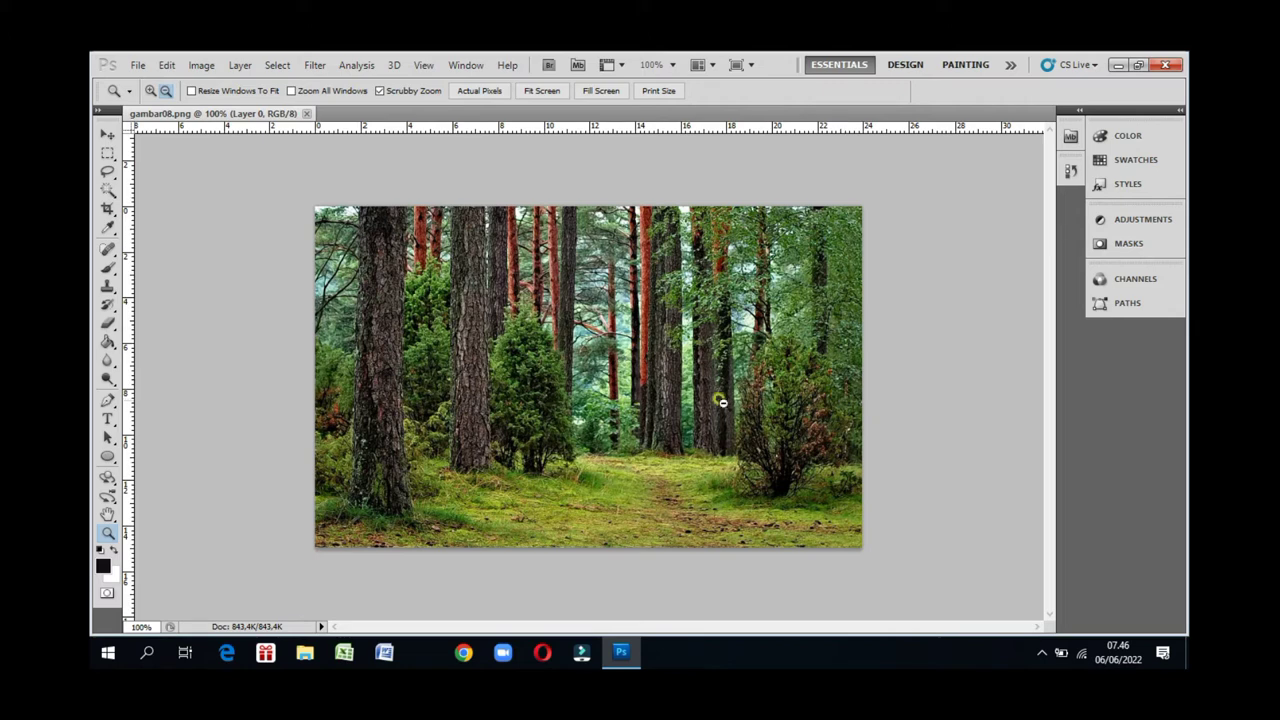
# - Show the Layers panel and duplicate Layer 0 into Layer 0 copy
pyautogui.click(467, 65)
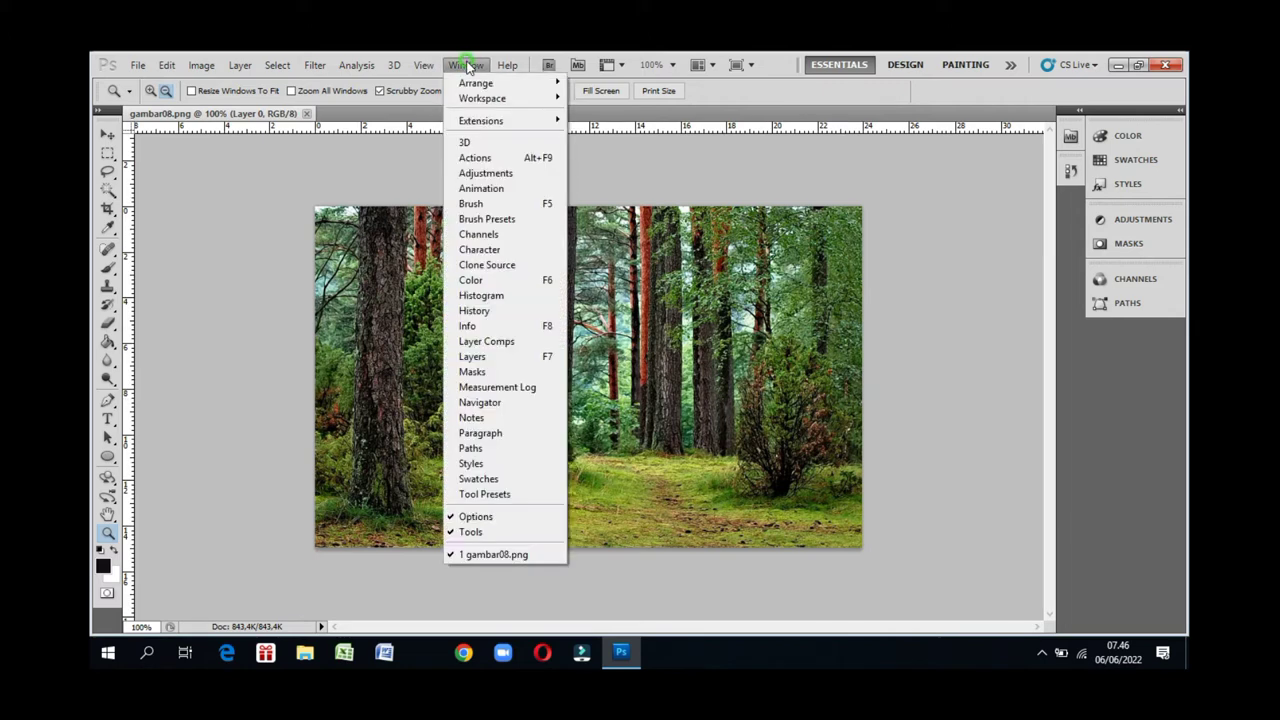
pyautogui.click(507, 357)
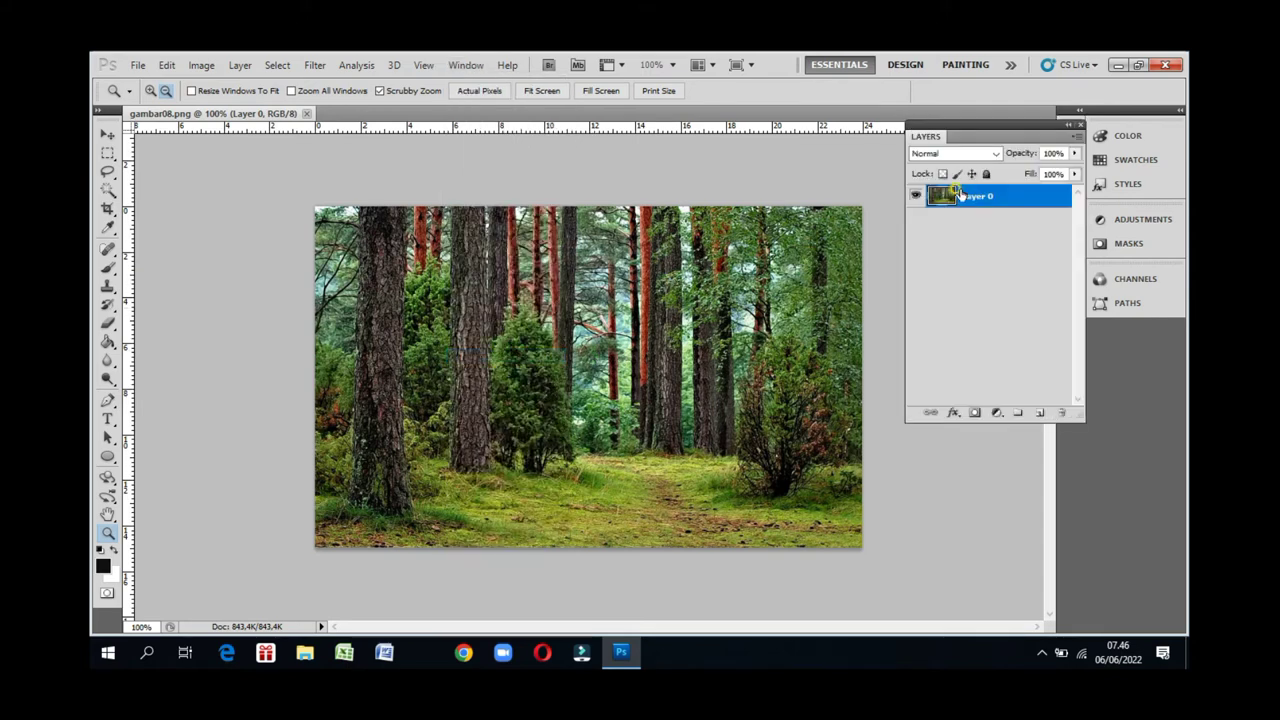
pyautogui.click(1015, 198)
pyautogui.click(1033, 196)
pyautogui.moveTo(1027, 222); pyautogui.dragTo(1038, 413)
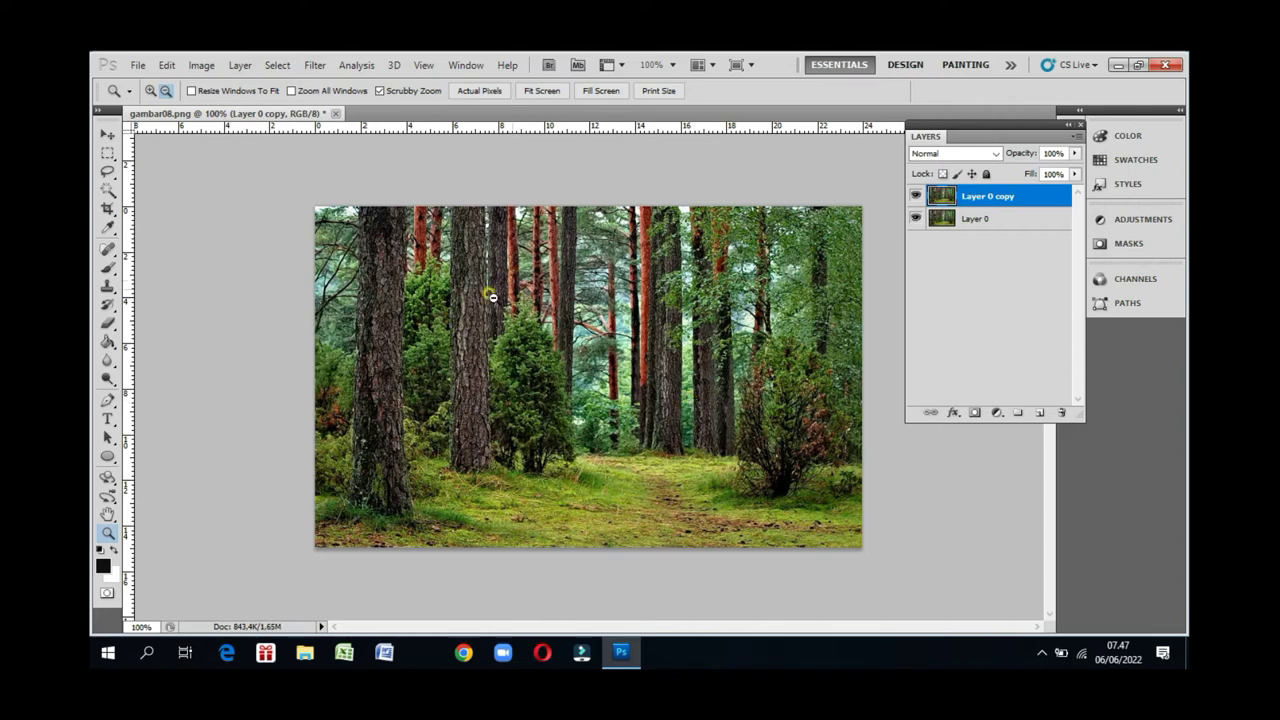
pyautogui.click(917, 198)
pyautogui.click(201, 66)
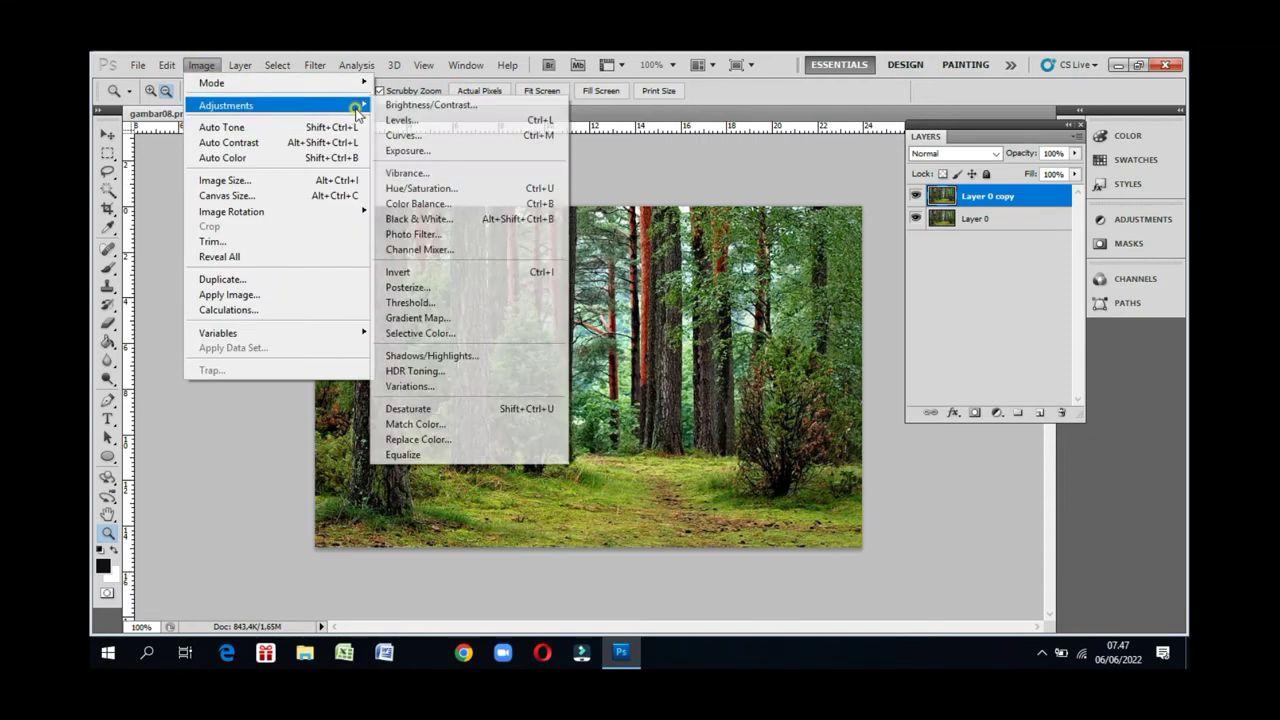
pyautogui.moveTo(226, 105)
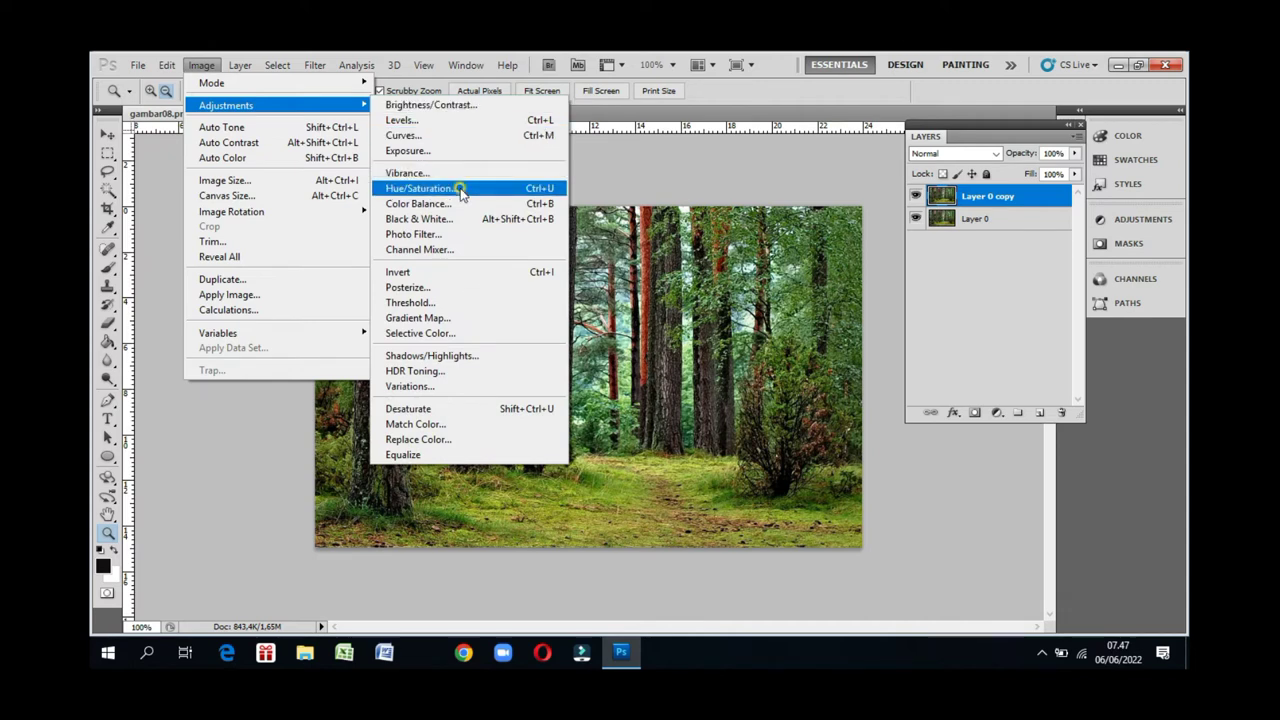
# - Apply Channel Mixer on Red output: Red +100, Green +200, Blue -200, with Constant tweaked
pyautogui.click(466, 250)
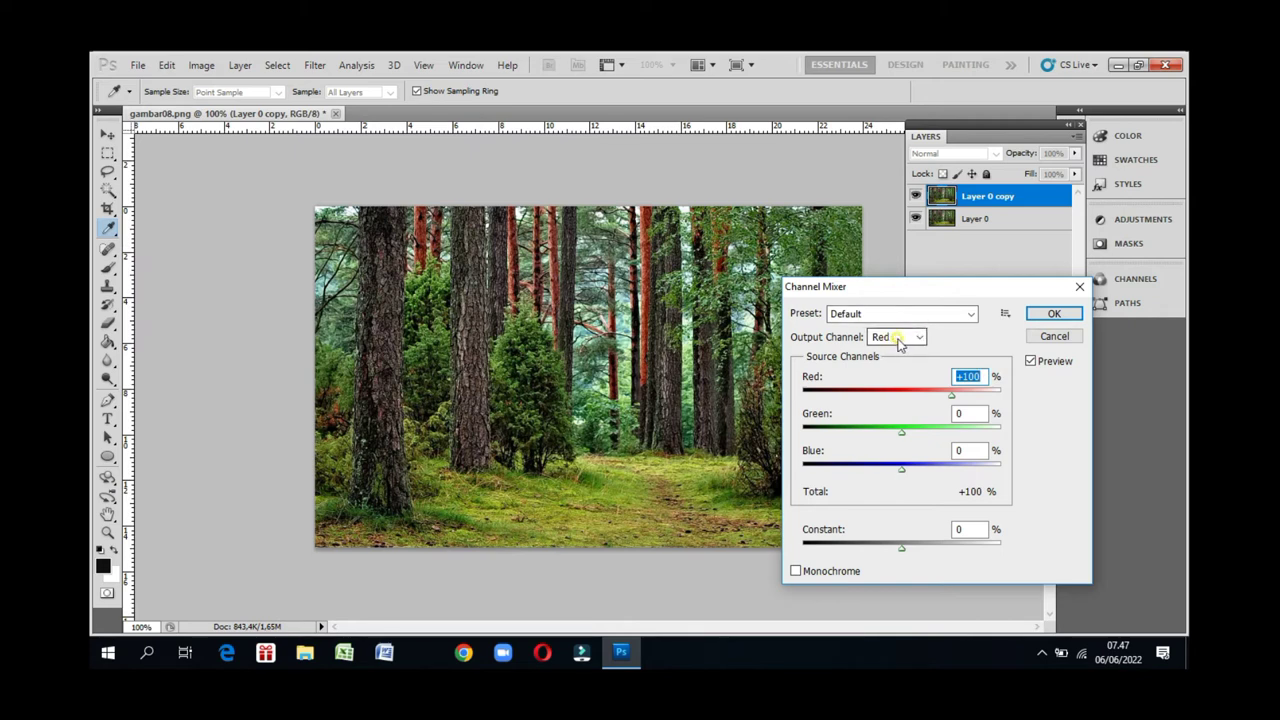
pyautogui.click(919, 339)
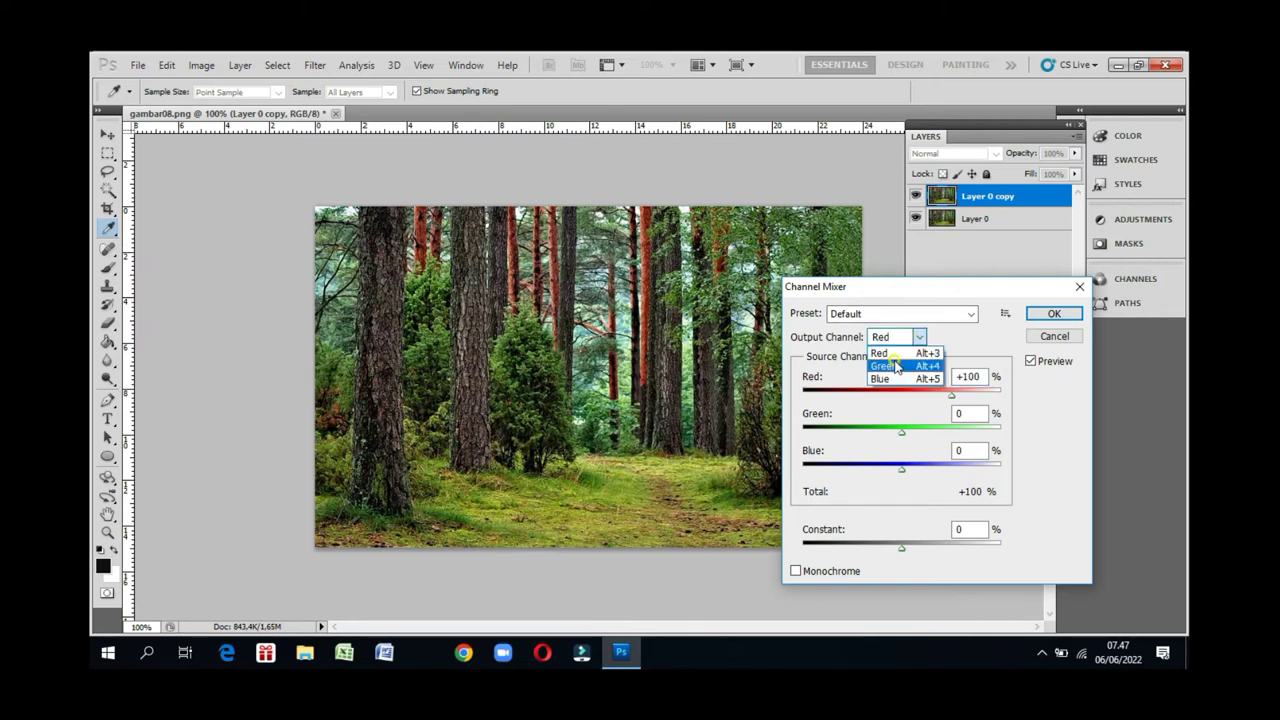
pyautogui.click(895, 355)
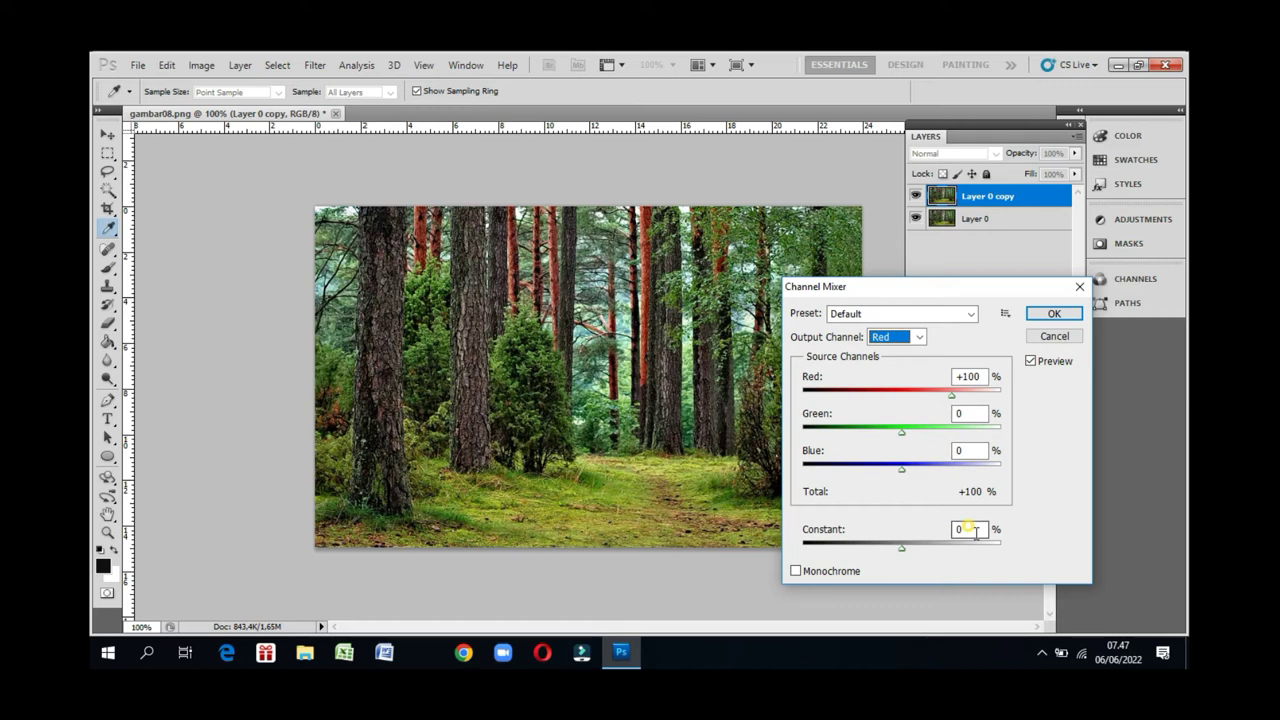
pyautogui.click(959, 416)
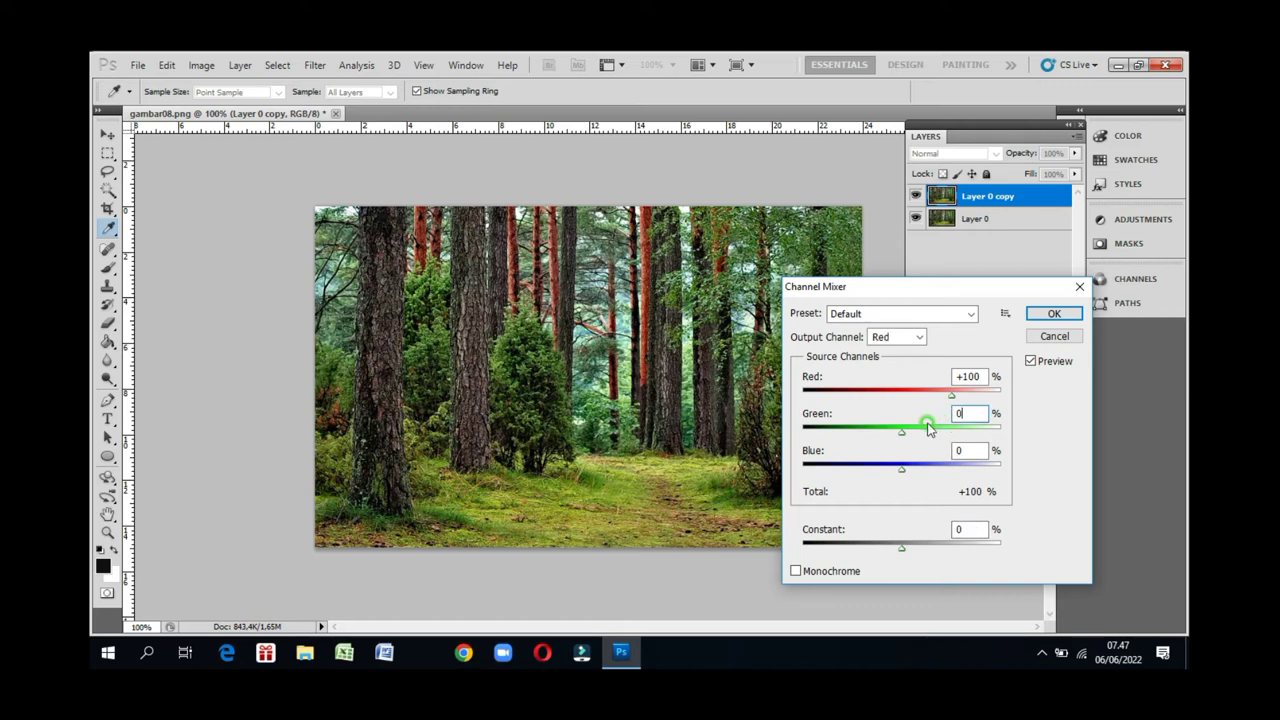
pyautogui.moveTo(915, 440); pyautogui.dragTo(1000, 437)
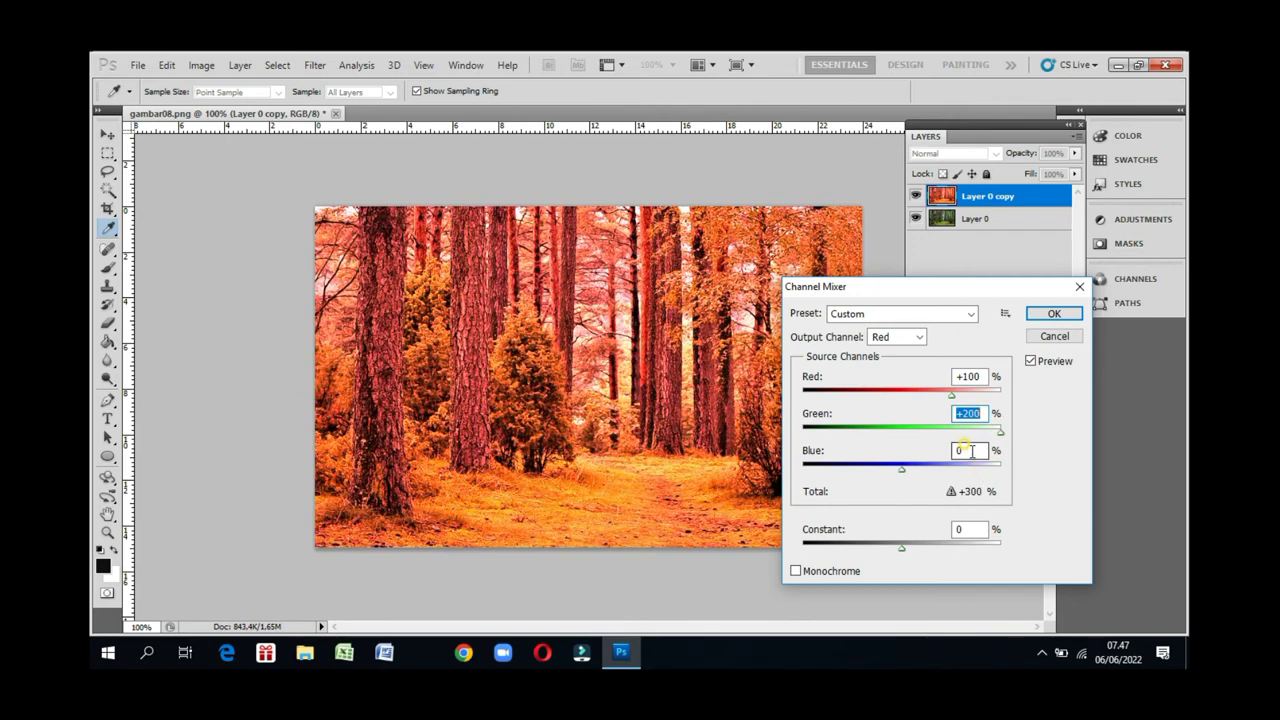
pyautogui.click(975, 449)
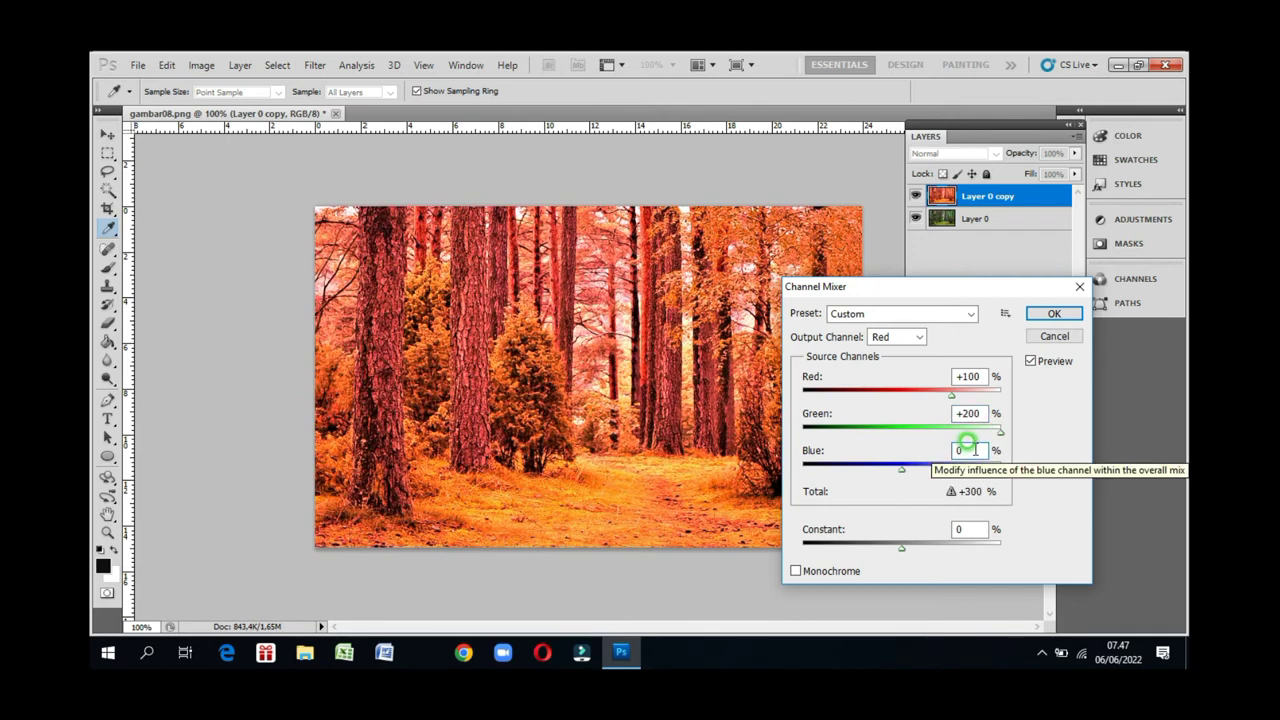
pyautogui.press('BackSpace')
pyautogui.write('-2')
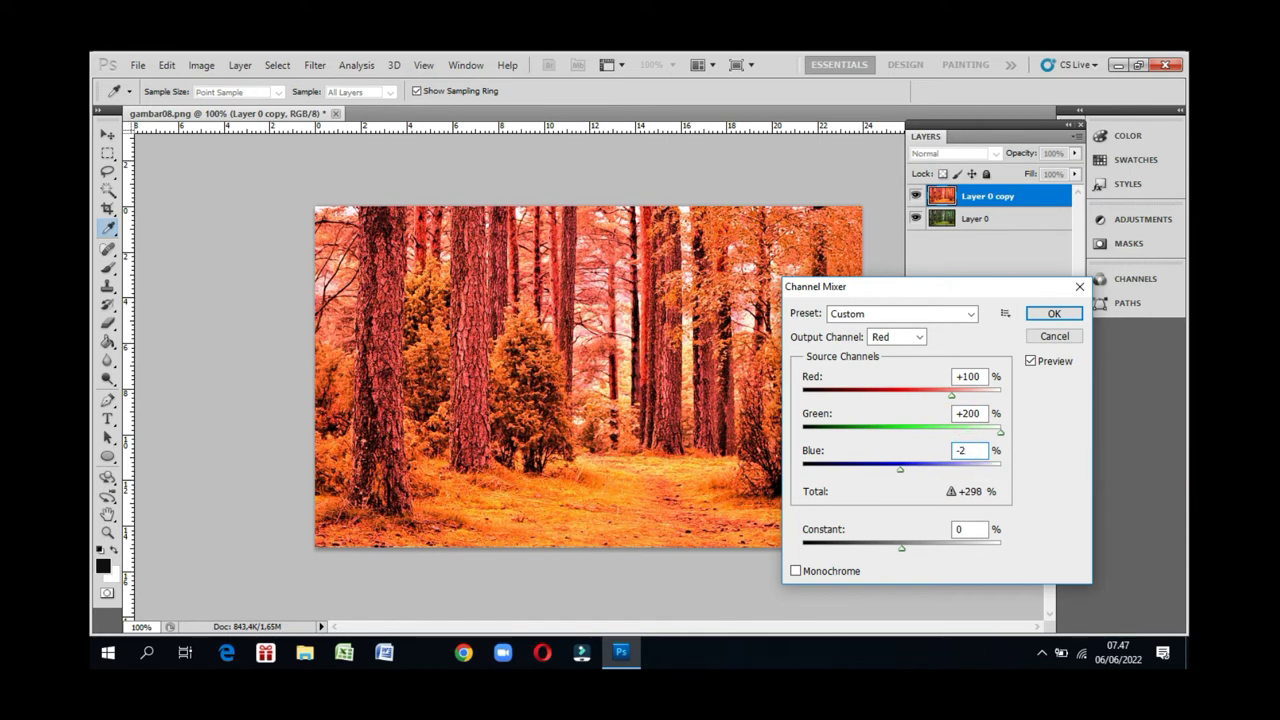
pyautogui.write('00')
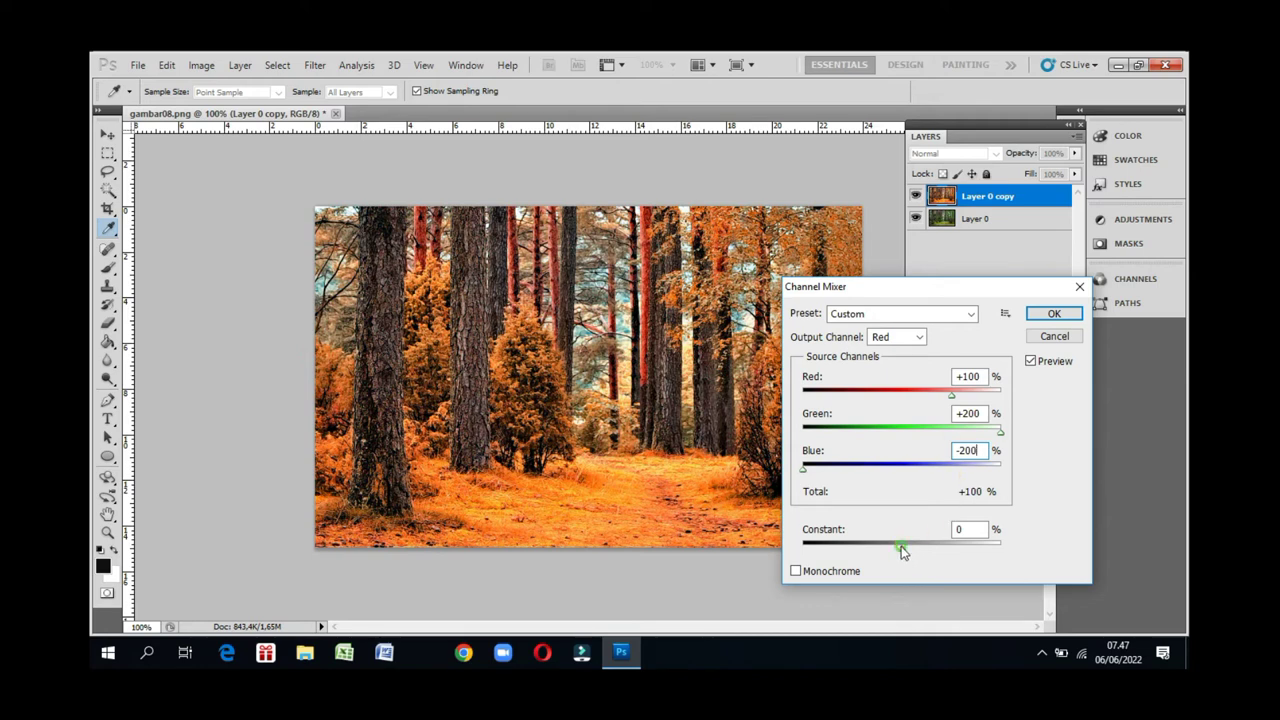
pyautogui.moveTo(901, 546)
pyautogui.mouseDown()
pyautogui.moveTo(912, 548)
pyautogui.moveTo(796, 560)
pyautogui.mouseUp()
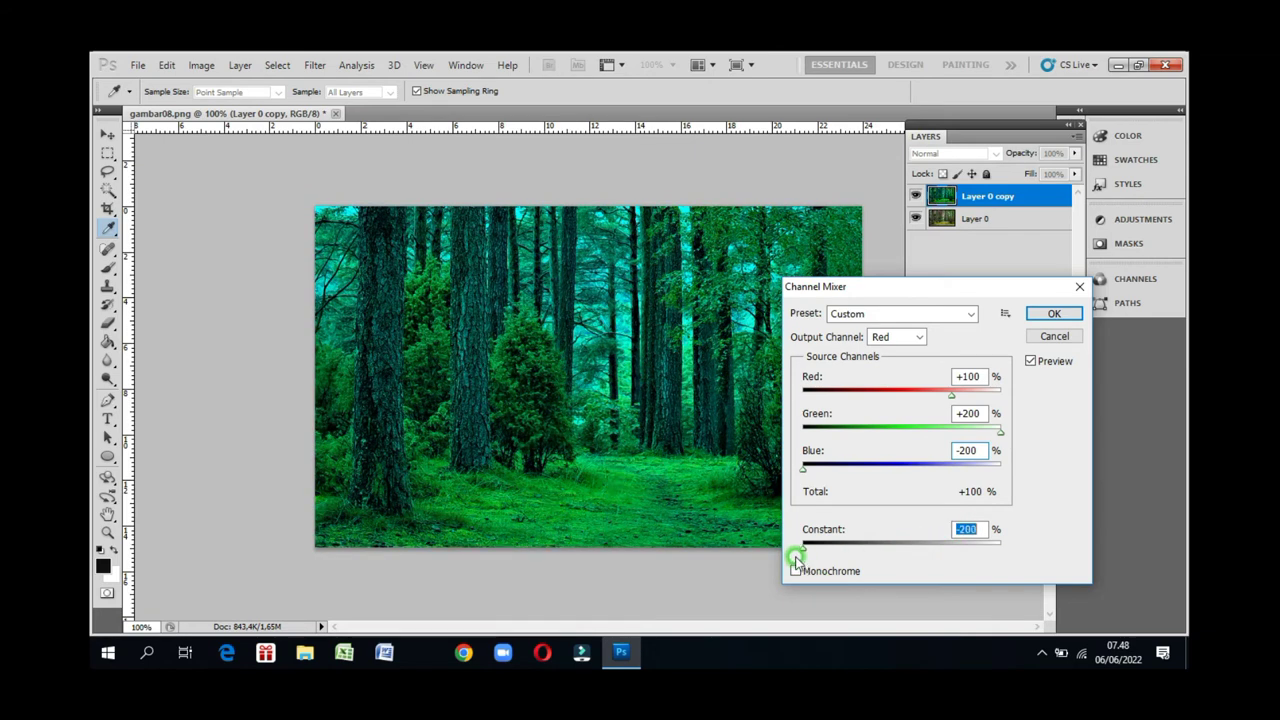
pyautogui.moveTo(797, 562)
pyautogui.mouseDown()
pyautogui.moveTo(1019, 552)
pyautogui.moveTo(891, 553)
pyautogui.mouseUp()
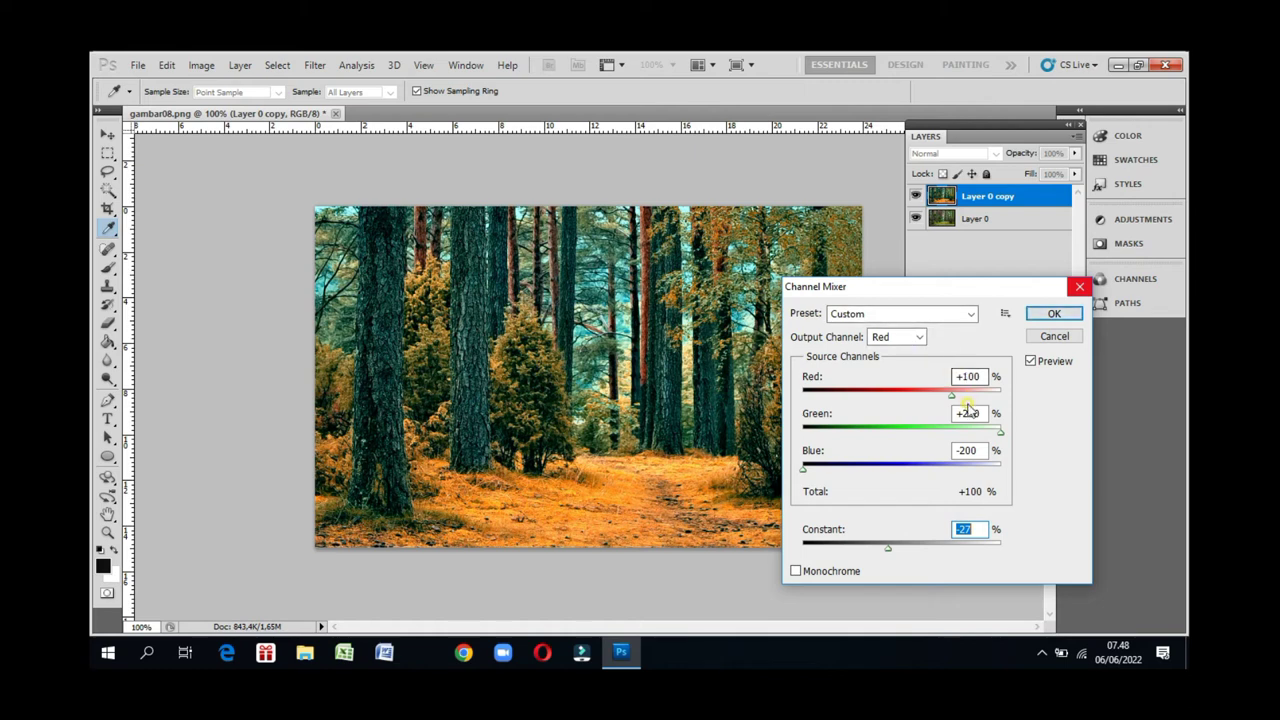
pyautogui.click(1050, 314)
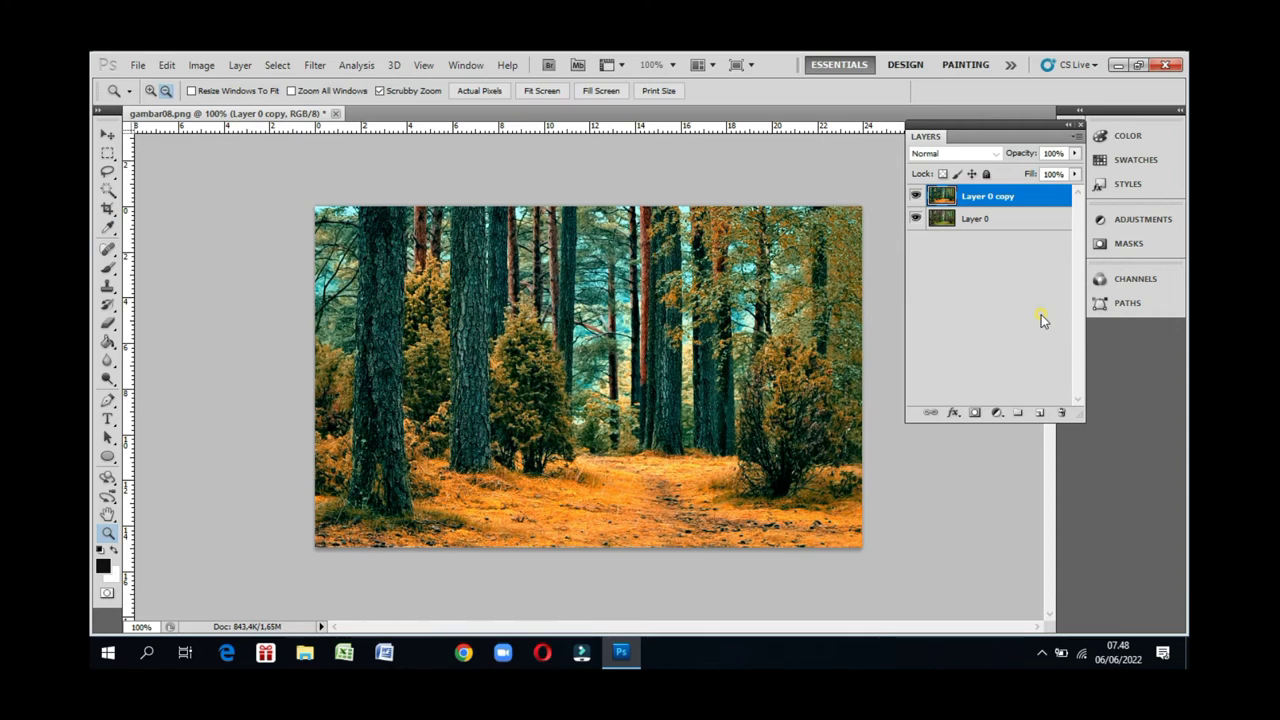
# - Toggle Layer 0 copy's visibility to compare the orange version with the original
pyautogui.click(915, 196)
pyautogui.click(915, 197)
pyautogui.click(915, 197)
pyautogui.click(915, 197)
# - Merge Layer 0 copy down into Layer 0
pyautogui.click(1077, 136)
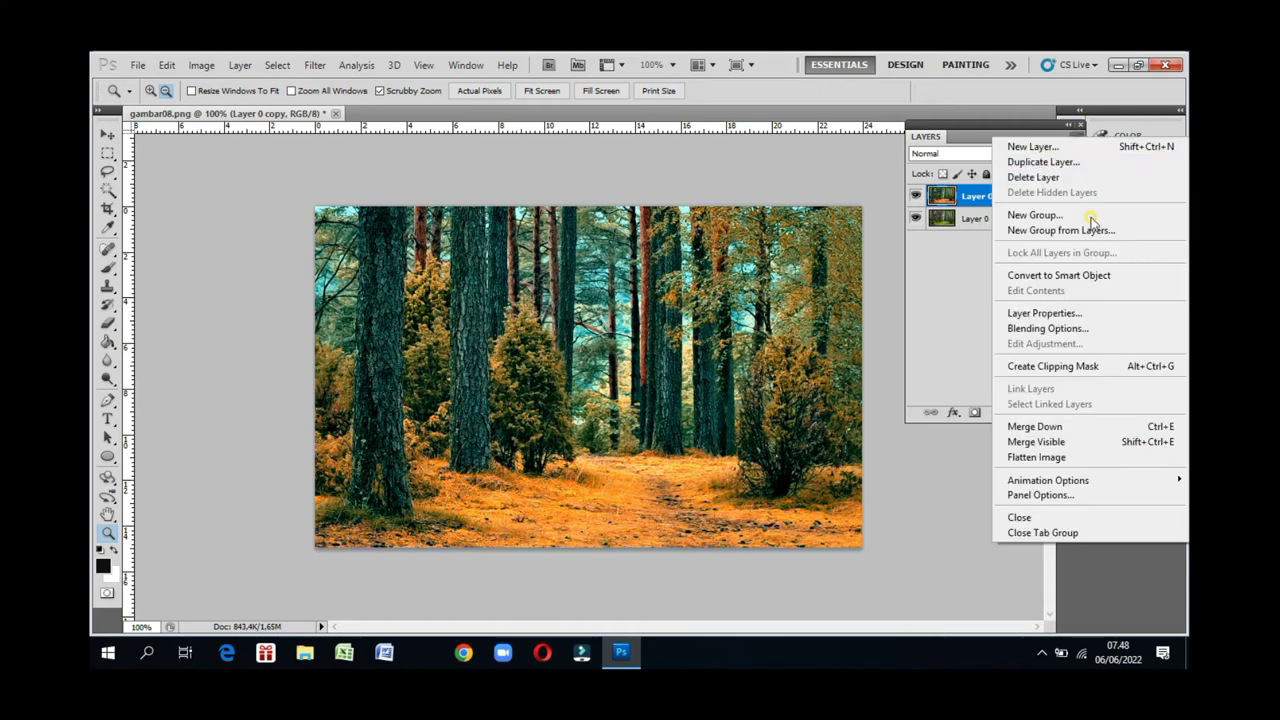
pyautogui.click(1104, 430)
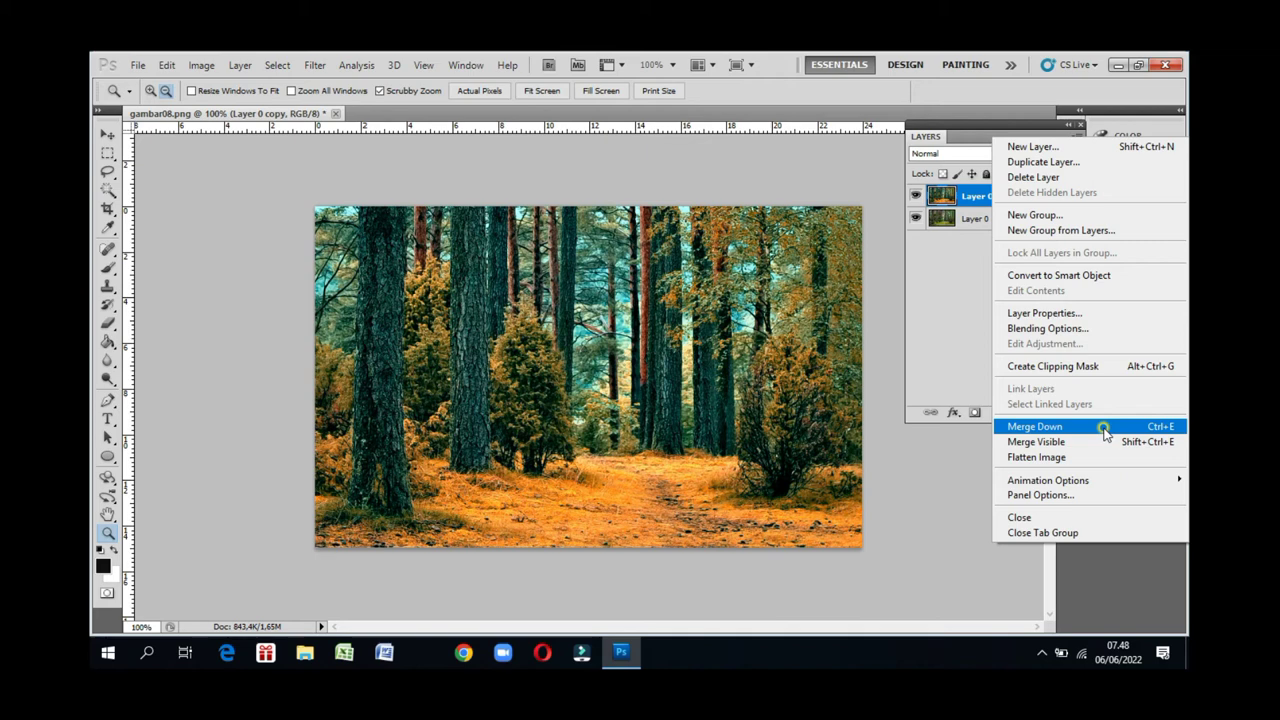
pyautogui.click(1104, 430)
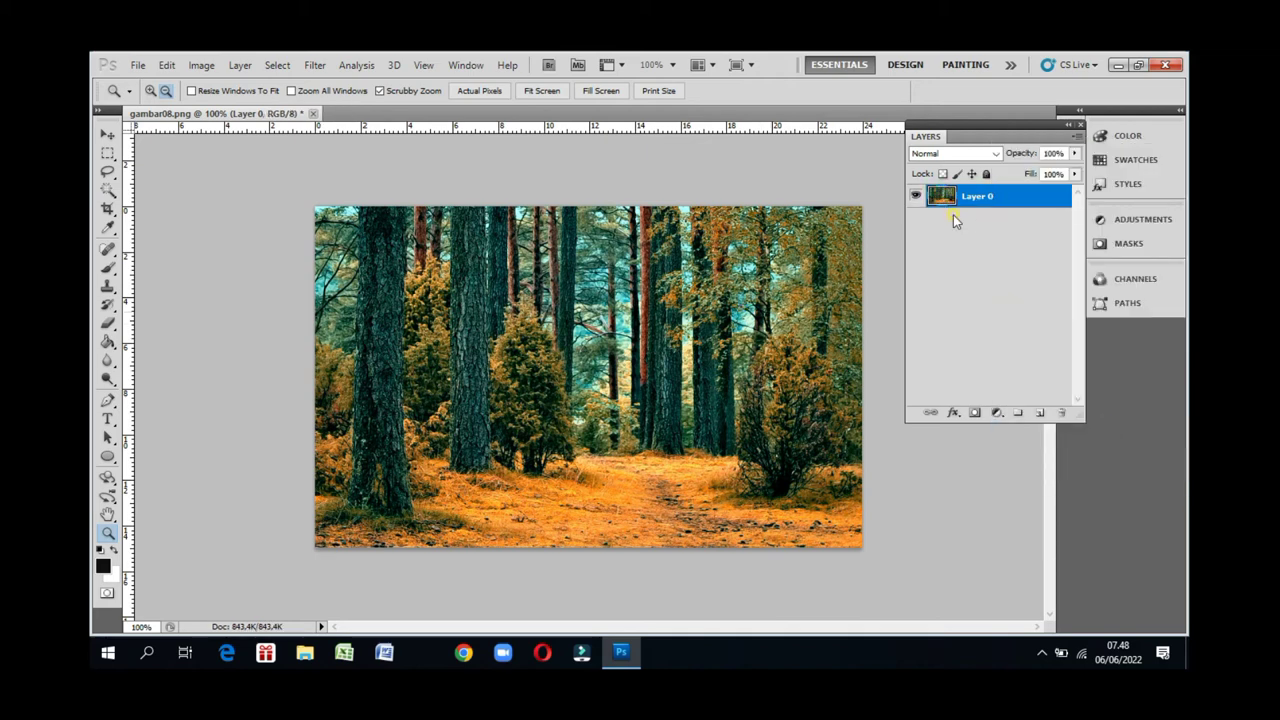
# - Save the image as PNG 'efek channel mixer_musim_gugur' in DATA_GAMBAR
pyautogui.click(136, 66)
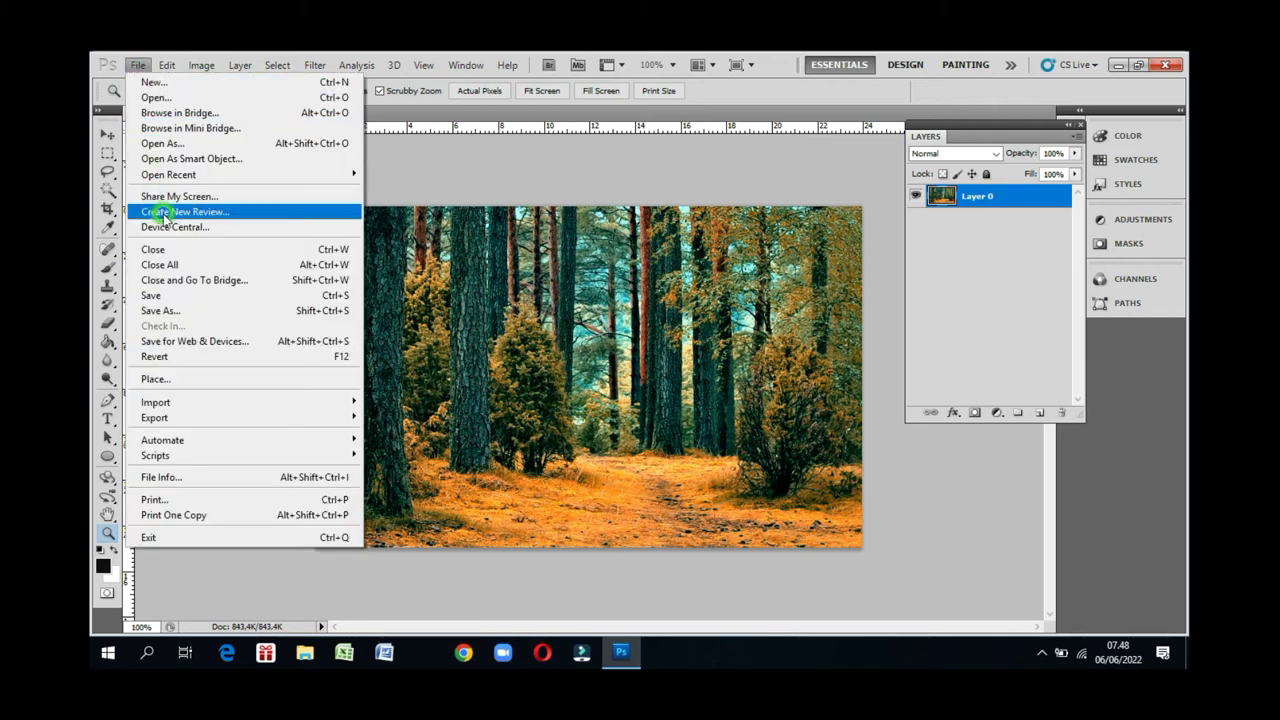
pyautogui.click(160, 311)
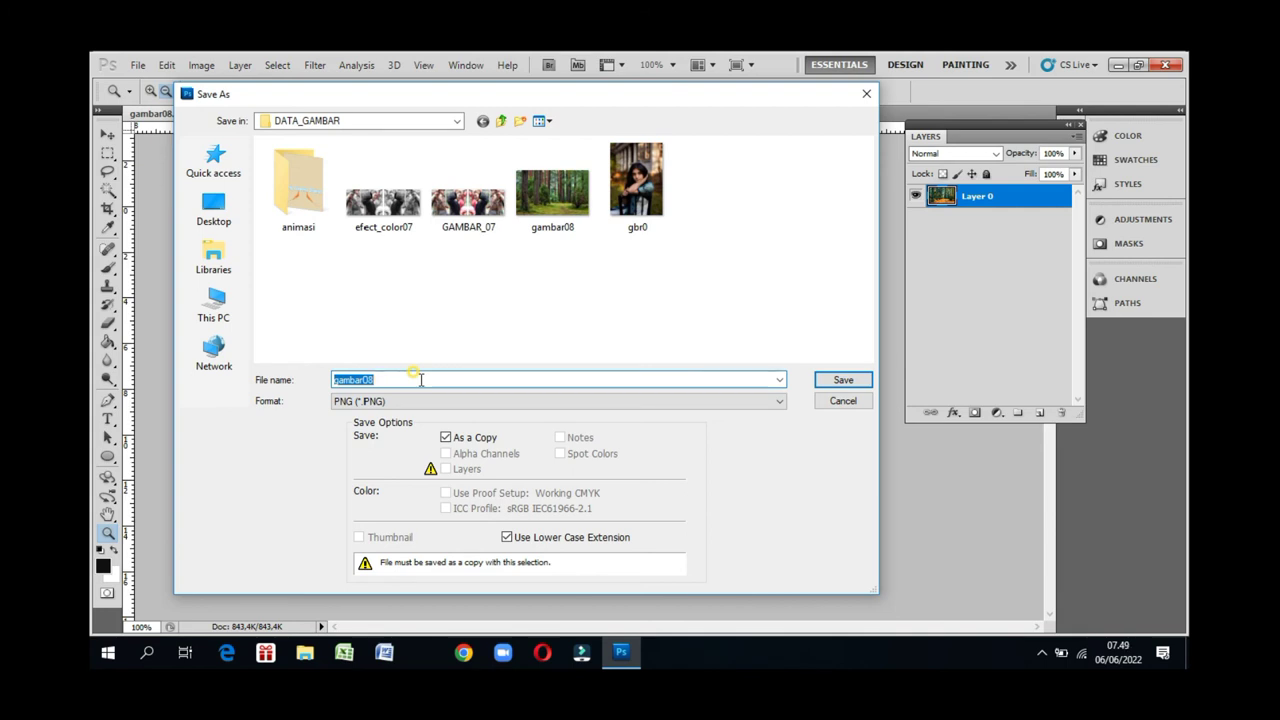
pyautogui.write('mu')
pyautogui.write('si')
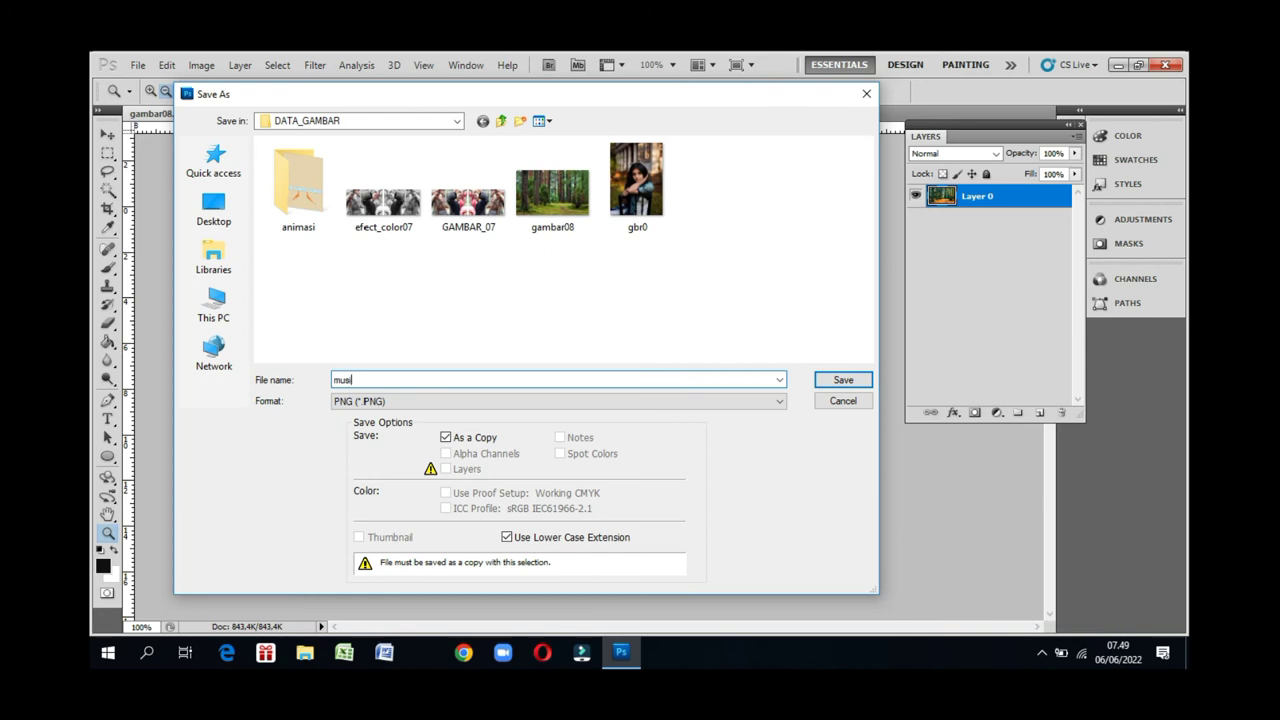
pyautogui.write('m_')
pyautogui.write('g')
pyautogui.write('ugu')
pyautogui.write('r')
pyautogui.write('efe')
pyautogui.write('k')
pyautogui.write(' cha')
pyautogui.write('nn')
pyautogui.write('el')
pyautogui.write(' mixer')
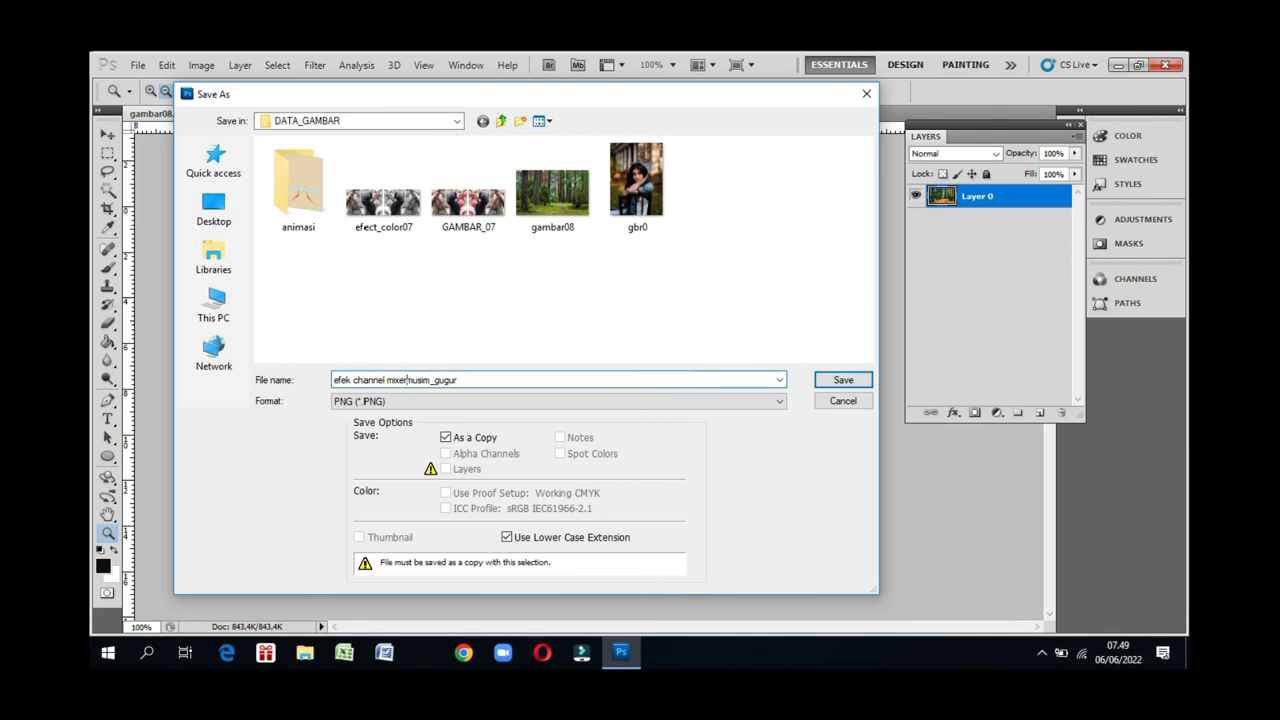
pyautogui.write('_')
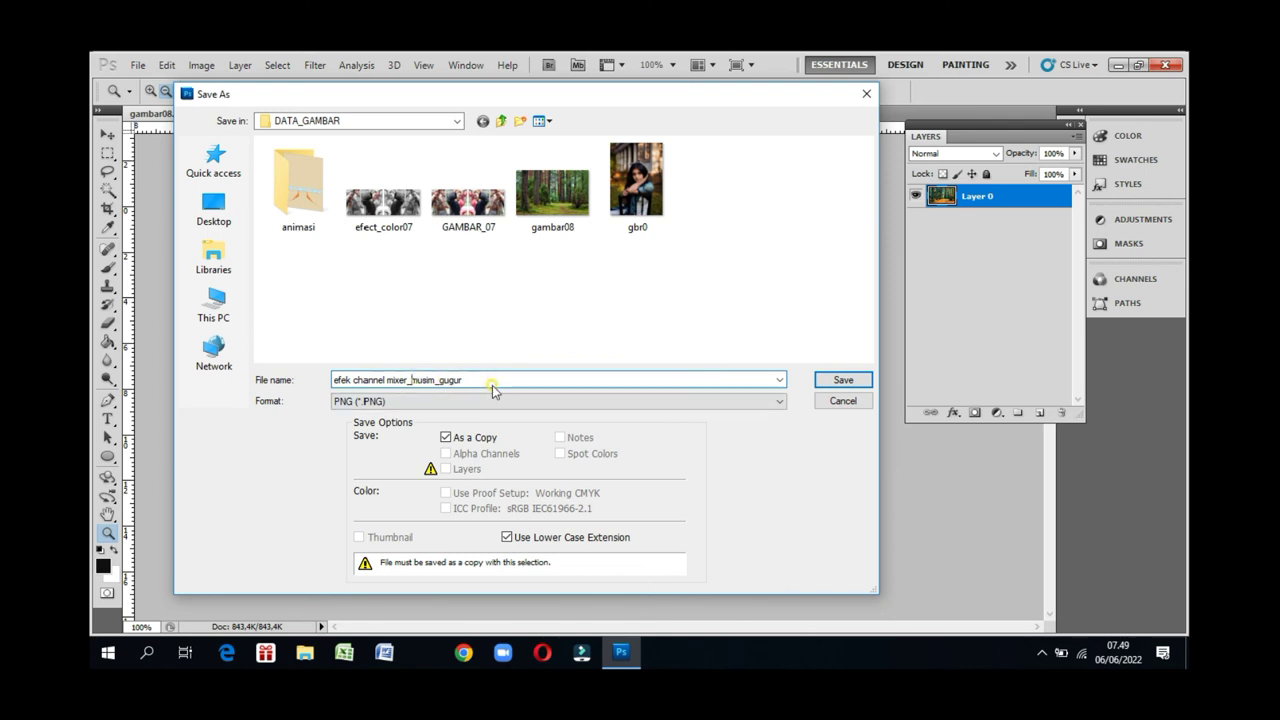
pyautogui.click(529, 402)
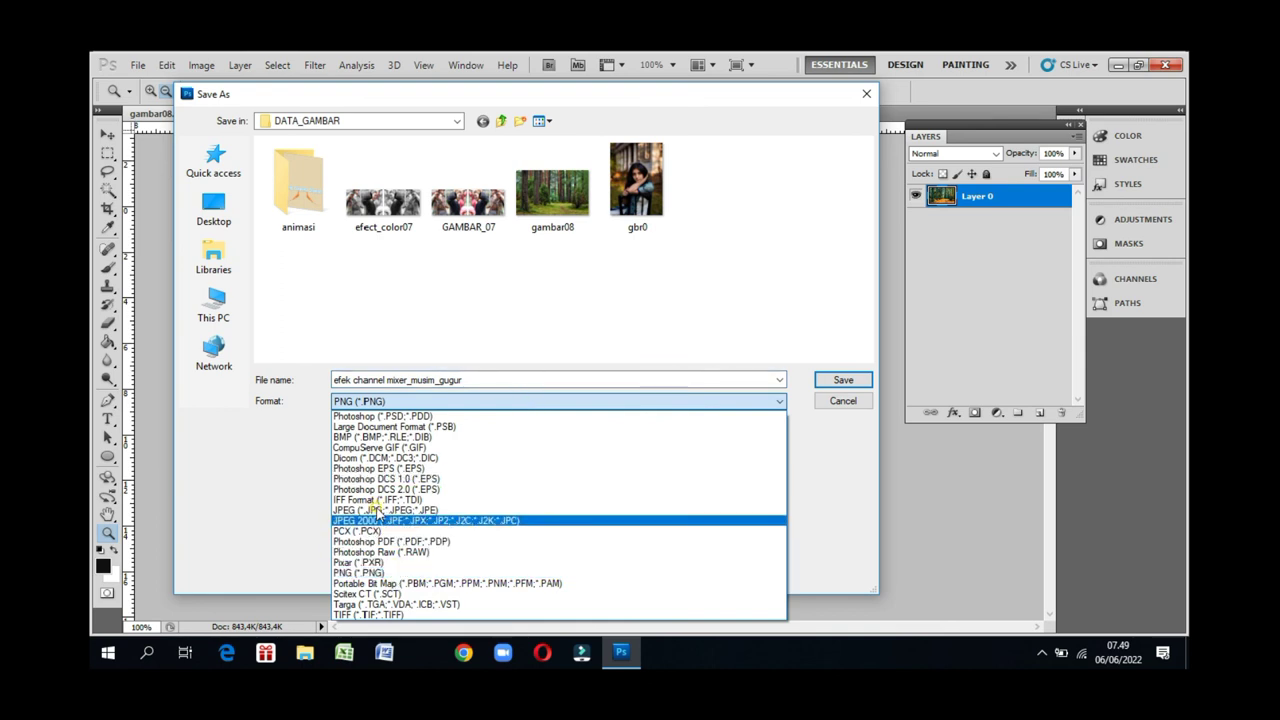
pyautogui.click(368, 572)
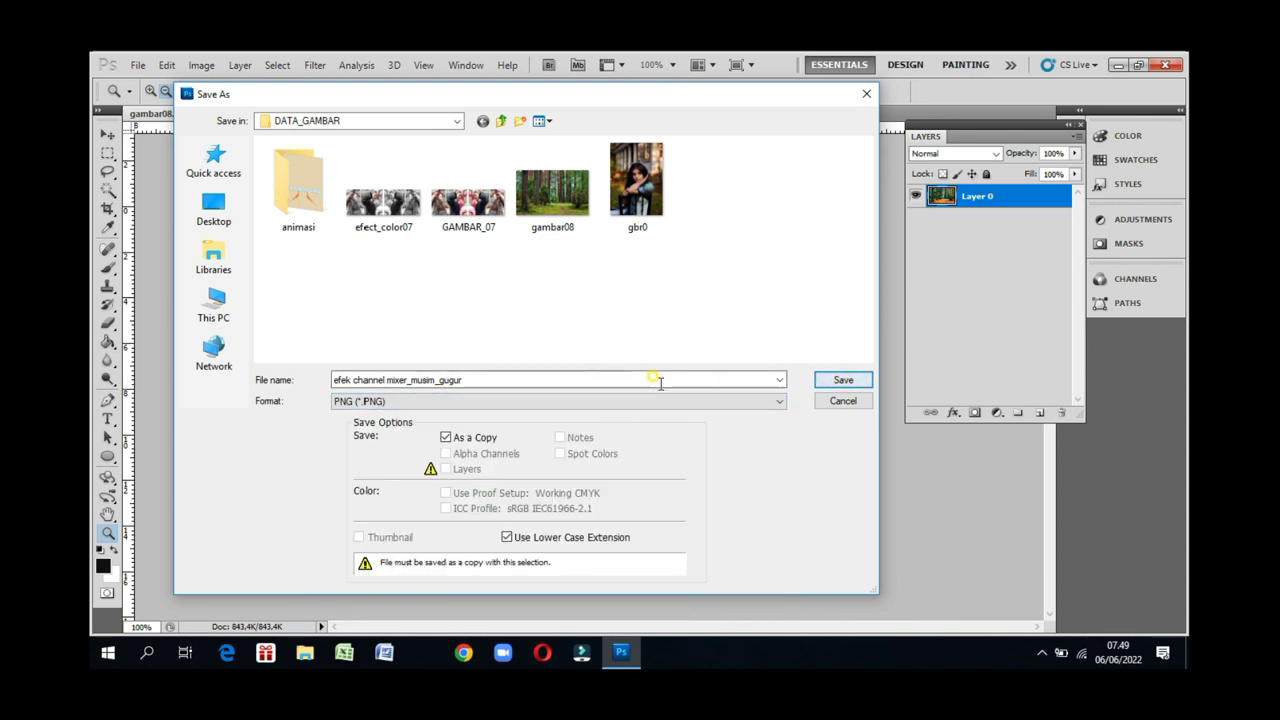
pyautogui.click(836, 382)
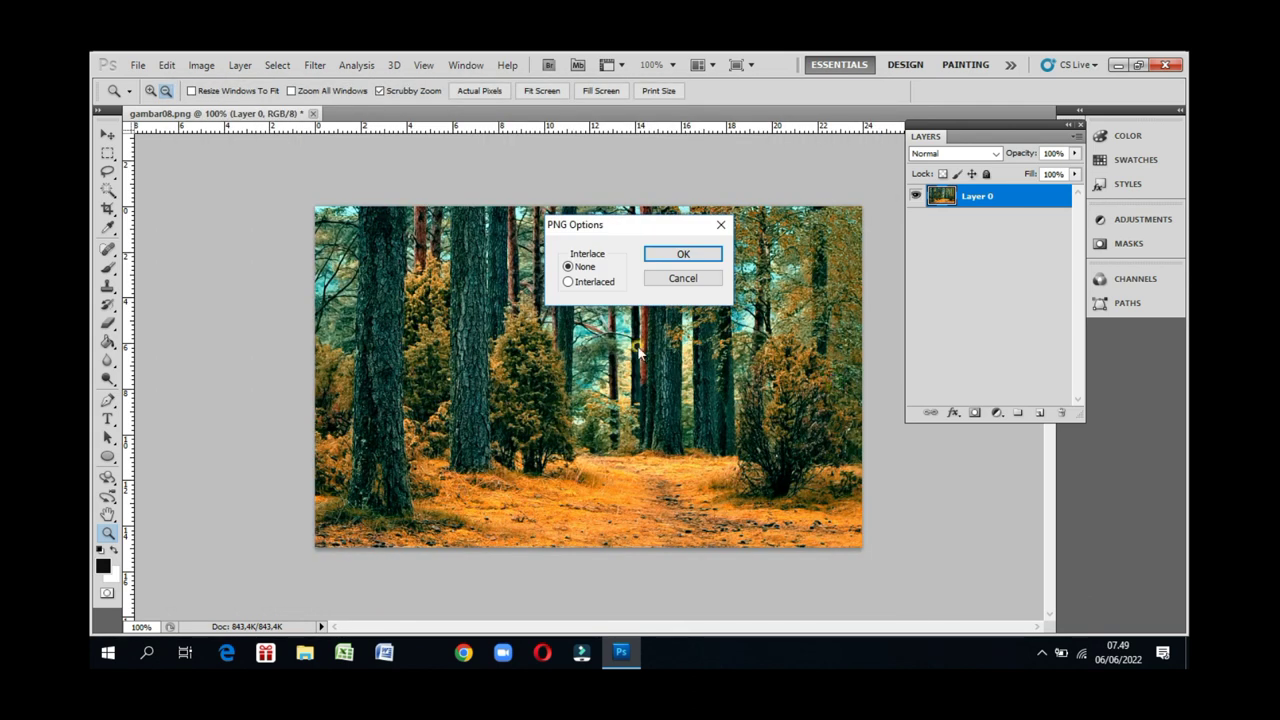
# - Confirm PNG Options with Interlace None to finish saving, then reopen the File menu
pyautogui.click(677, 254)
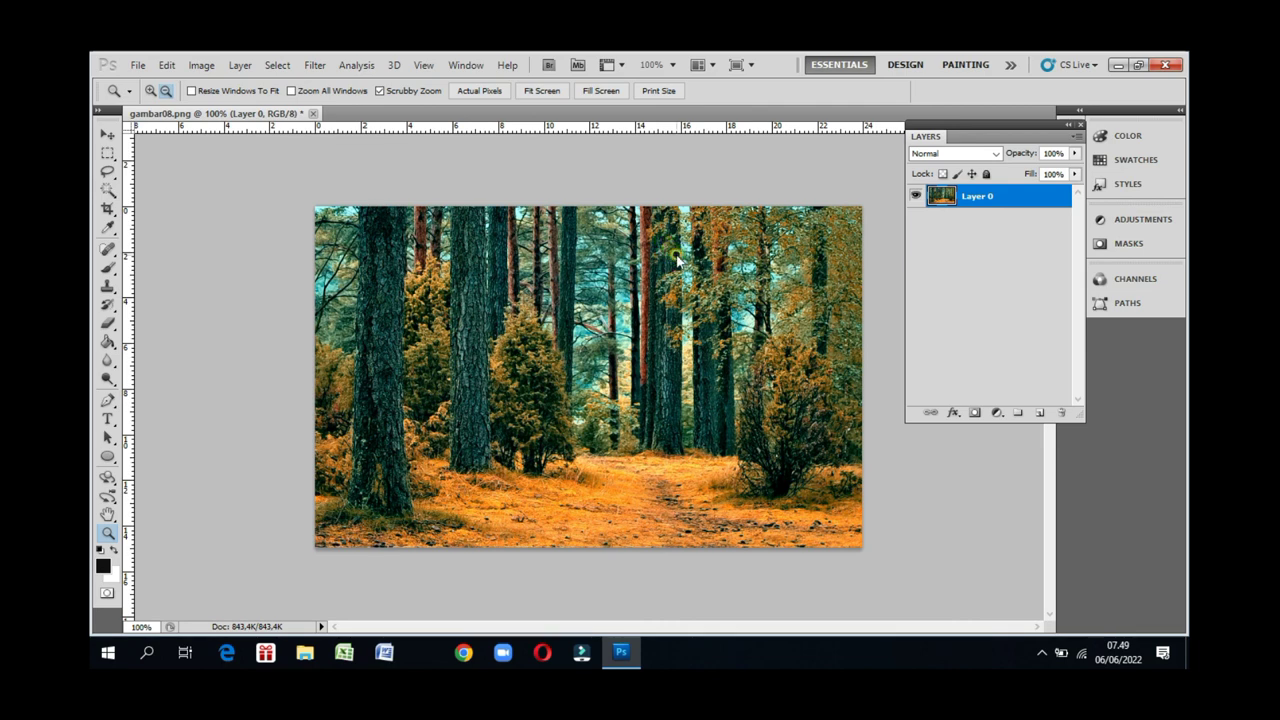
pyautogui.click(139, 66)
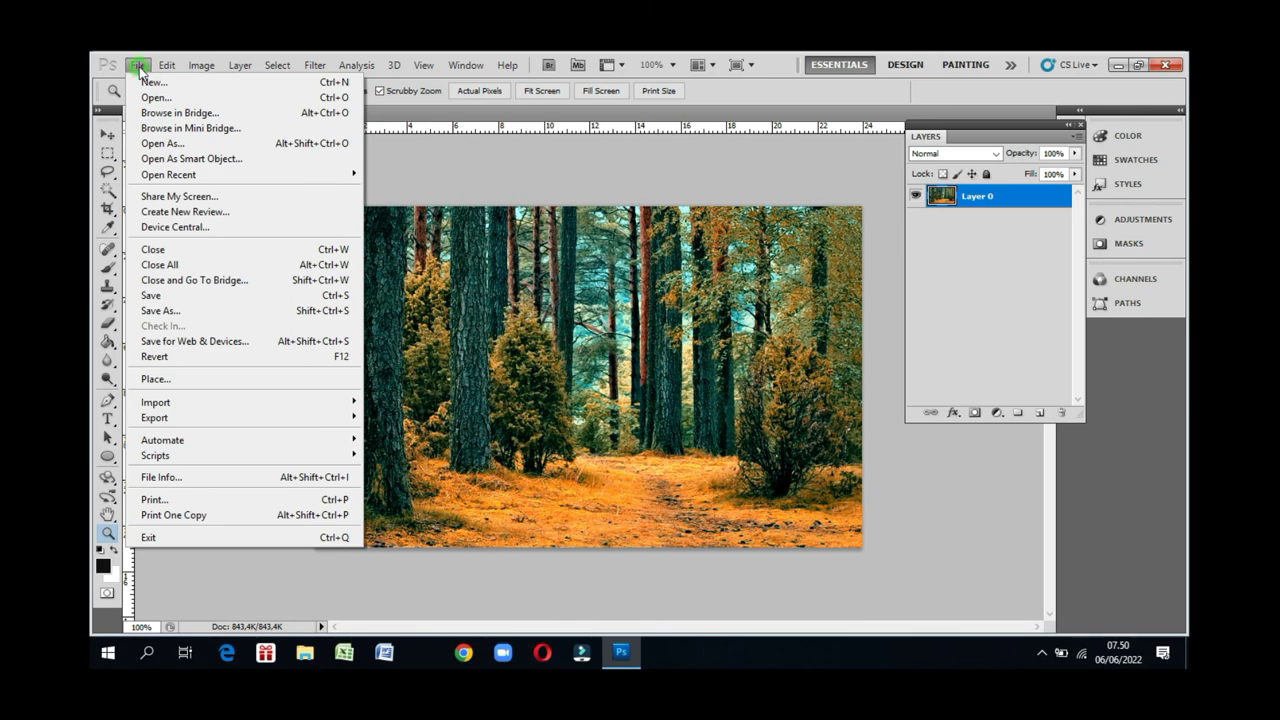